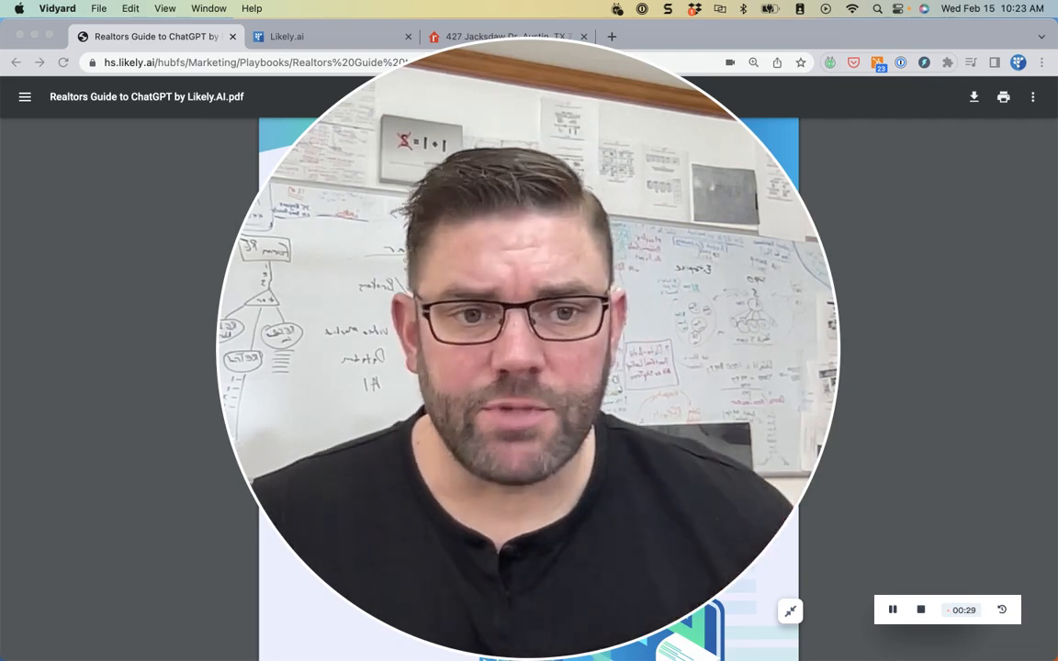
- Scroll the guide PDF to page 7, the 'Use multiple adjectives' listing-description example prompt
left_click(788, 612)
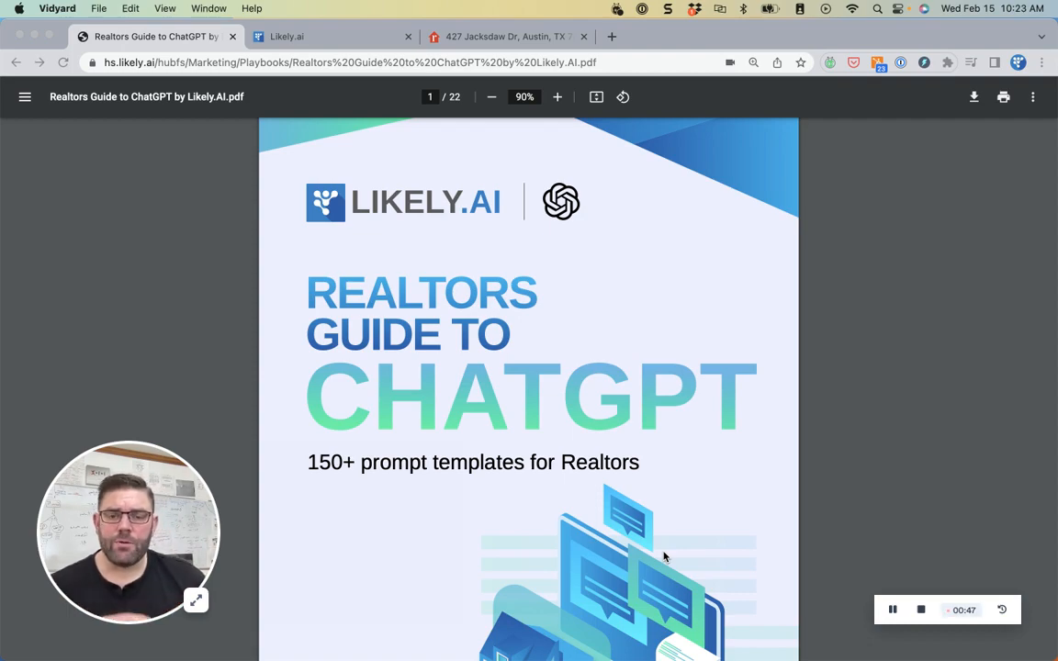
scroll(661, 557, "down", 20)
scroll(648, 562, "down", 20)
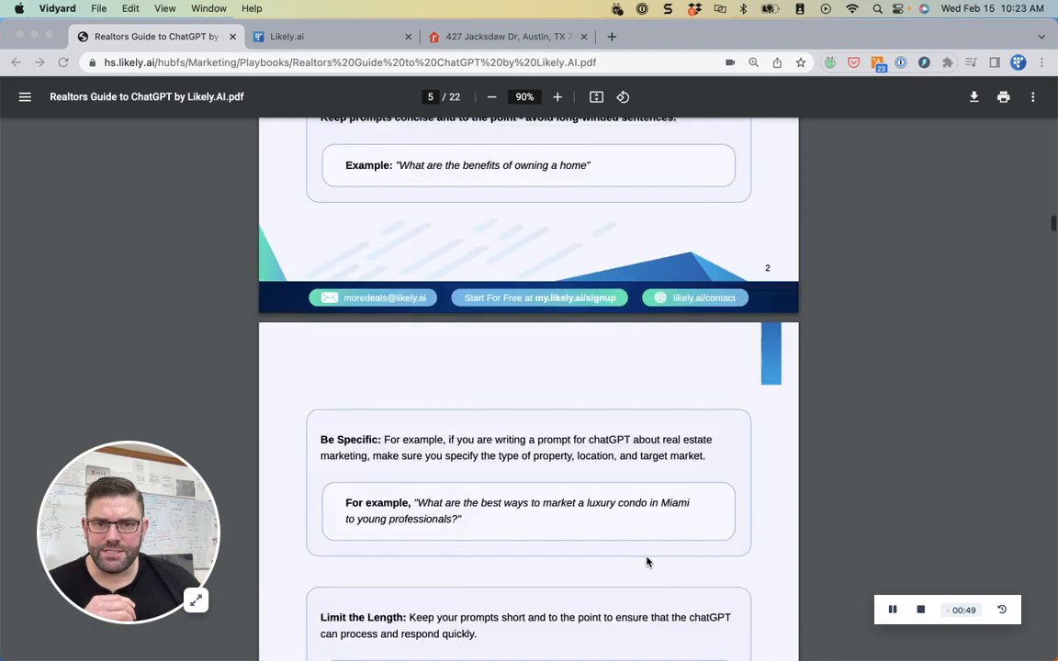
scroll(646, 561, "down", 2)
scroll(646, 561, "up", 8)
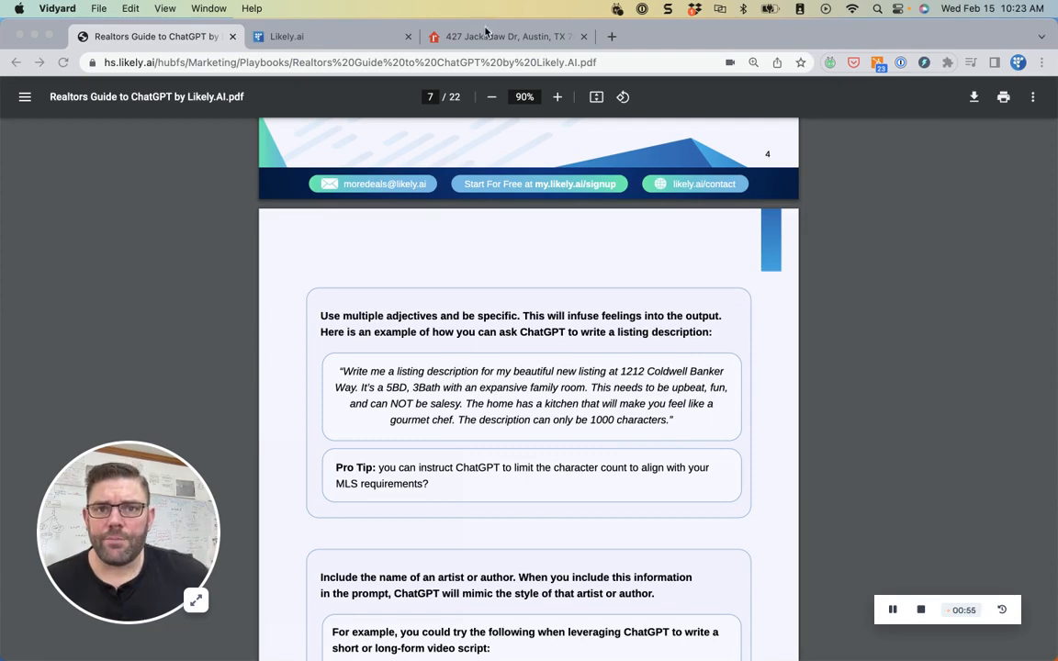
left_click(439, 37)
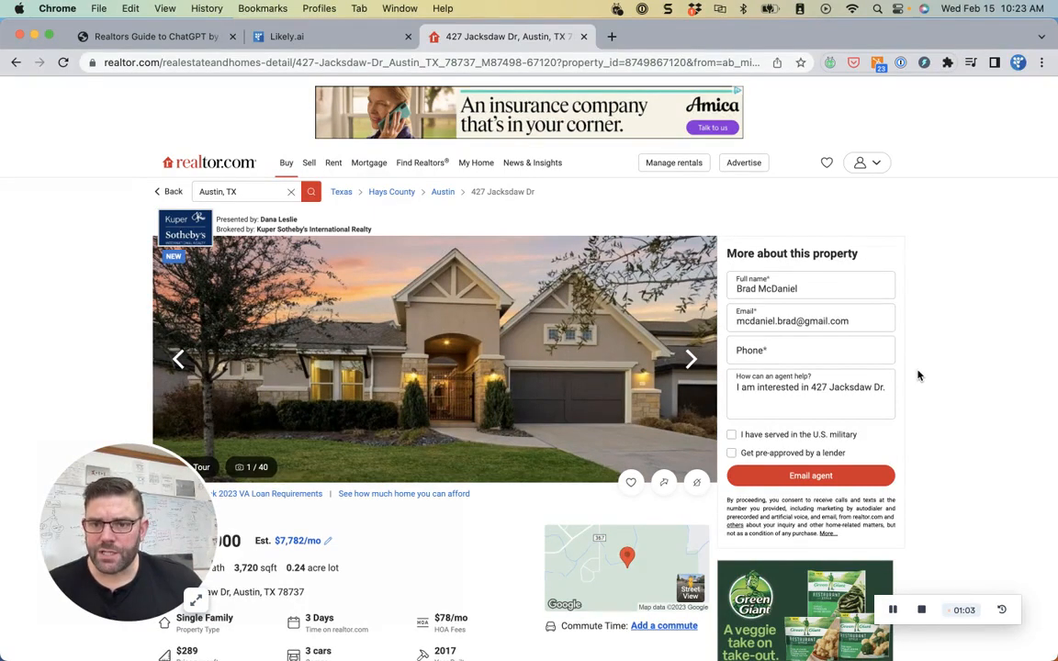
left_click(332, 41)
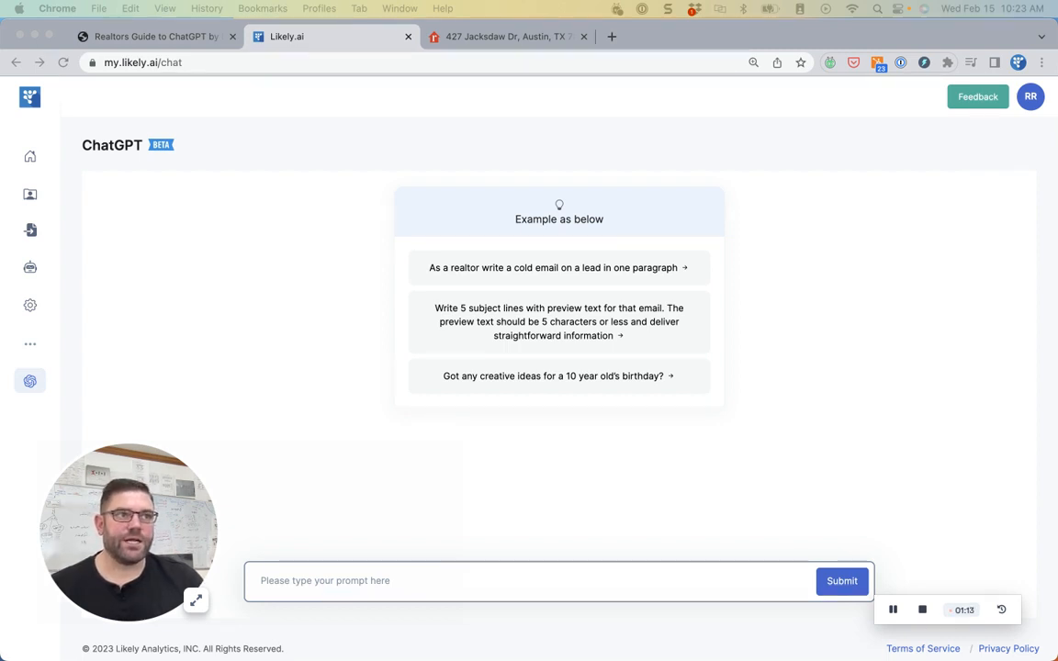
left_click(422, 581)
key("super+v")
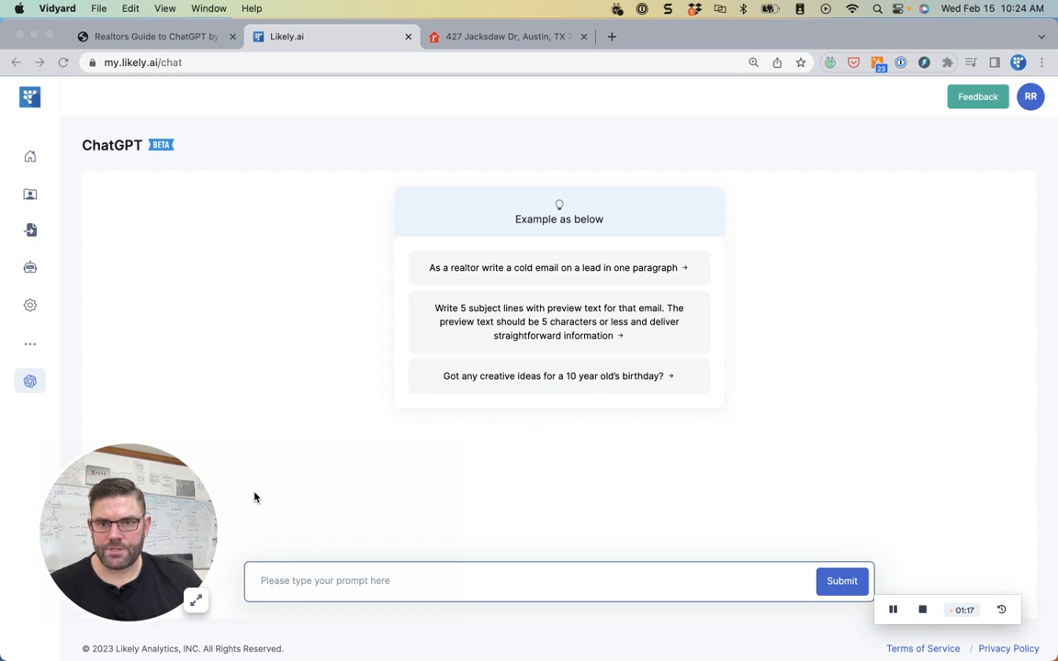
left_click(560, 29)
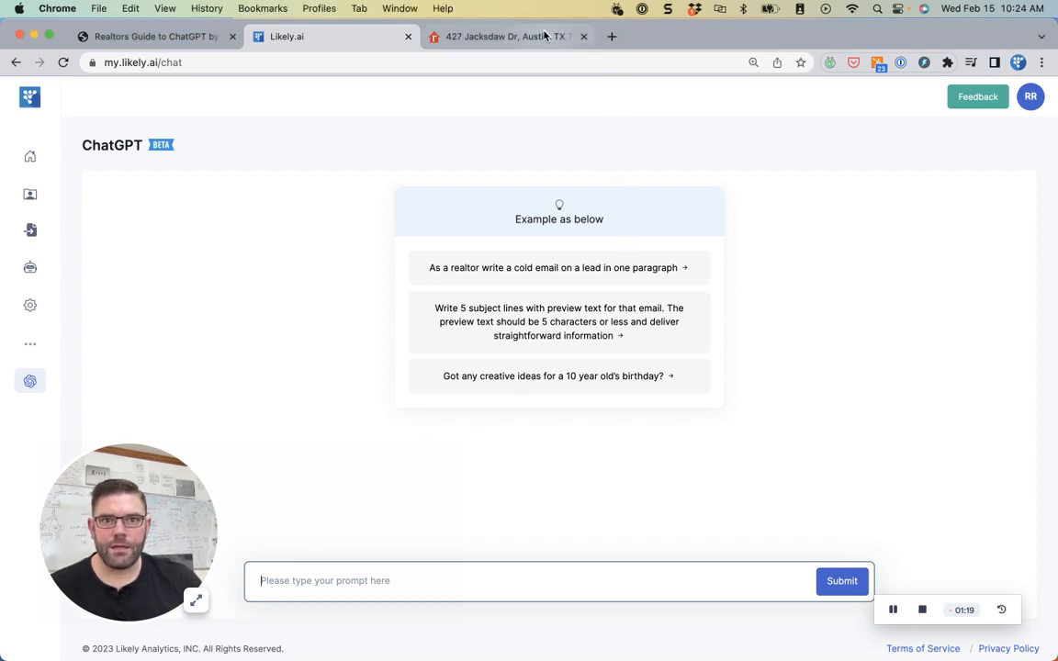
left_click(353, 592)
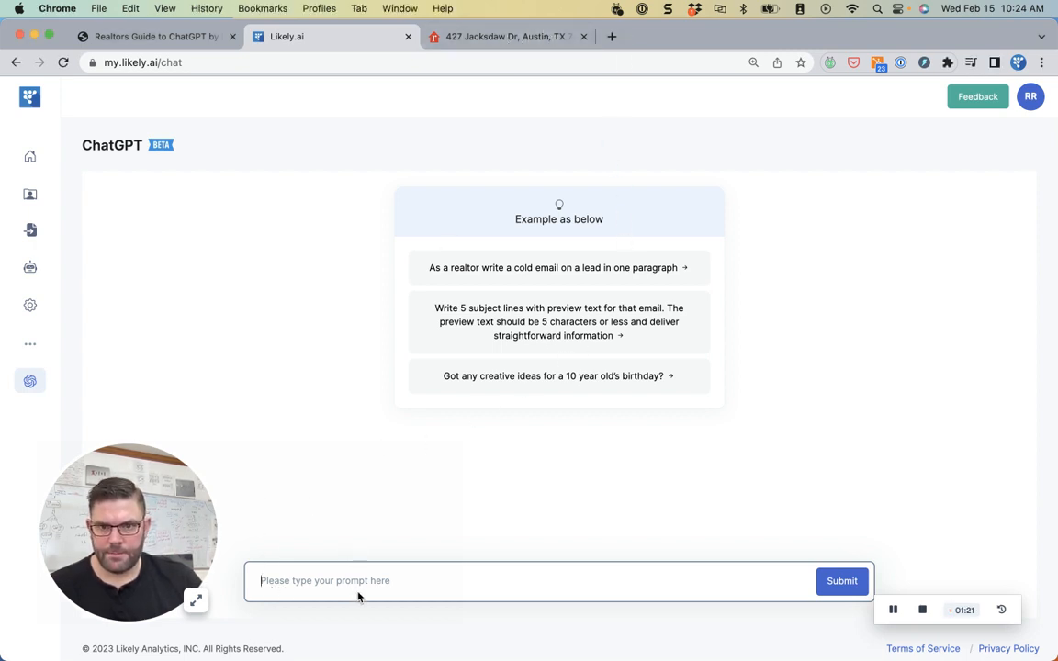
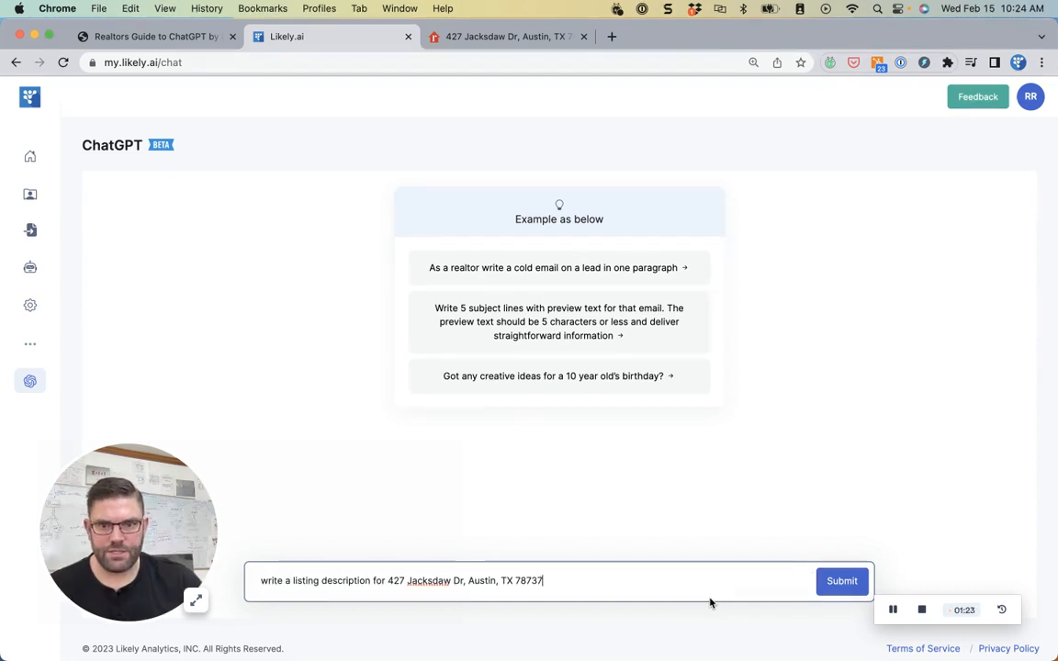
key("Return")
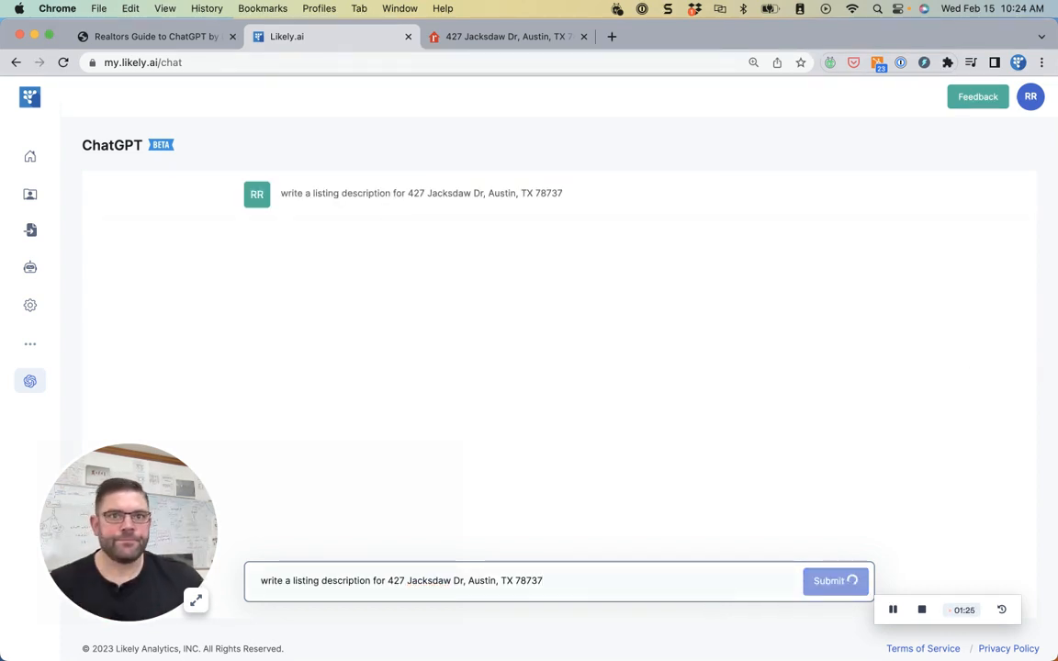
left_click_drag(1057, 276, 688, 37)
left_click(280, 37)
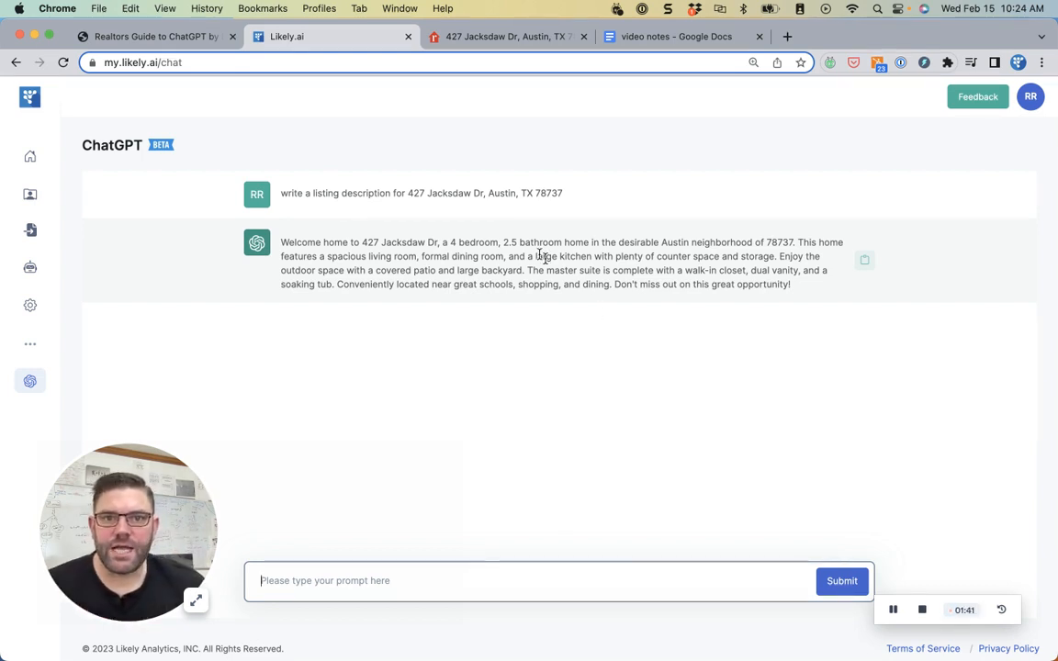
- Scroll the listing to its price and facts: $1,075,000, 4 bed, 3.5 bath, 3,720 sqft, built 2017
left_click(477, 37)
scroll(454, 409, "down", 5)
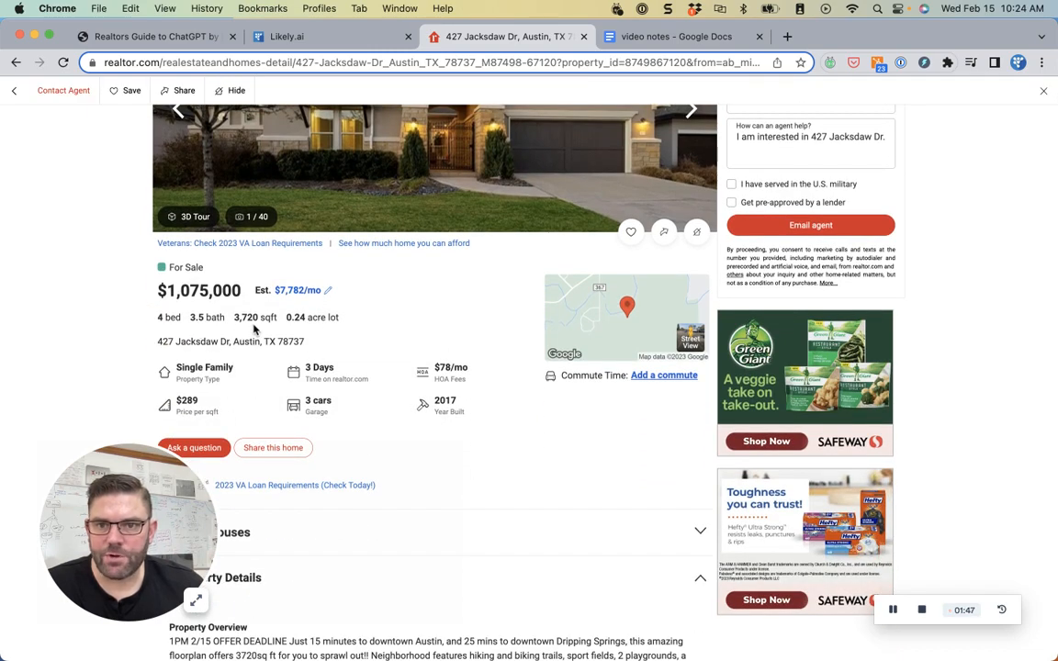
scroll(254, 329, "down", 5)
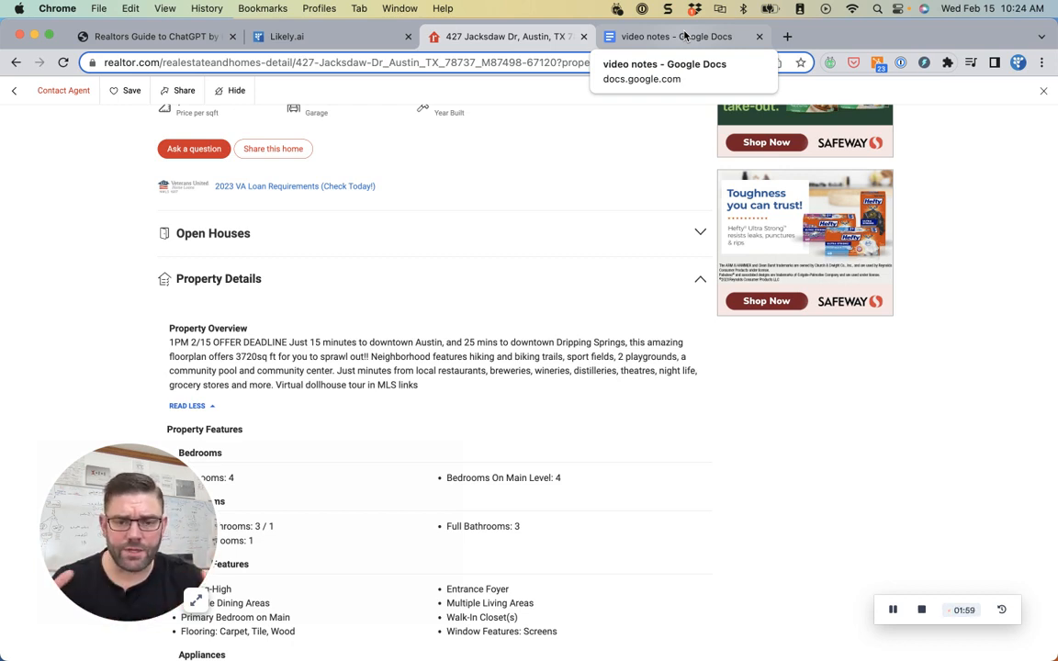
- Select the second prompt in the video notes, the one adding 4 bedrooms, 3.5 baths, 3,720 sqft and downtown distance
left_click(684, 35)
left_click_drag(473, 287, 258, 268)
left_click(473, 287)
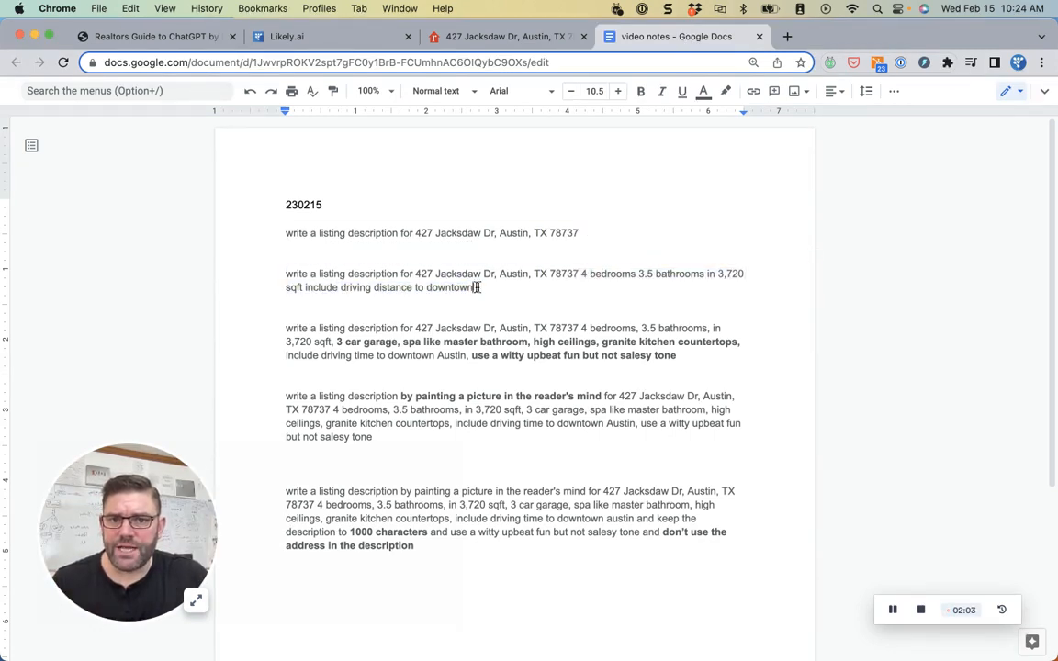
left_click_drag(473, 288, 287, 273)
key("super+c")
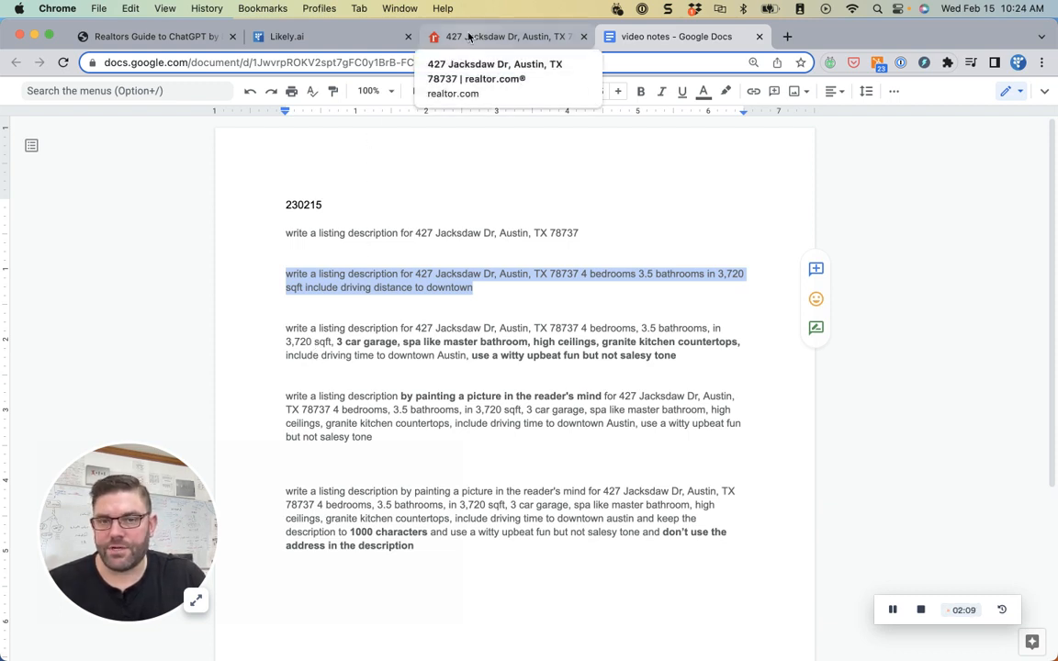
- Paste the second prompt with bedrooms, bathrooms, 3,720 sqft and downtown distance into Likely.ai and submit it
left_click(269, 38)
left_click(392, 574)
key("super+v")
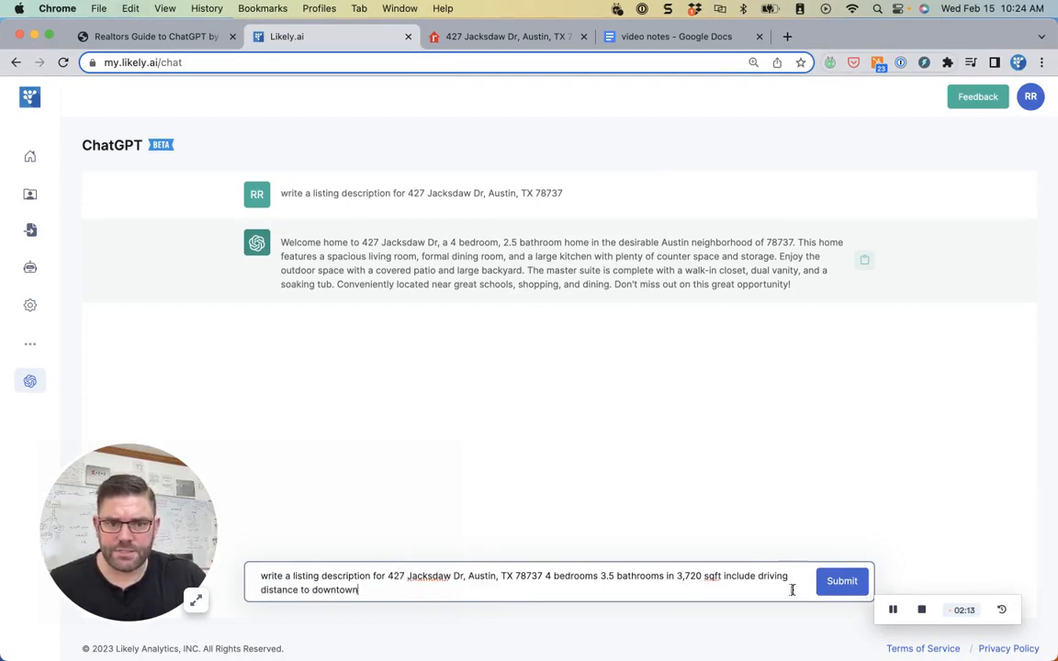
left_click(829, 585)
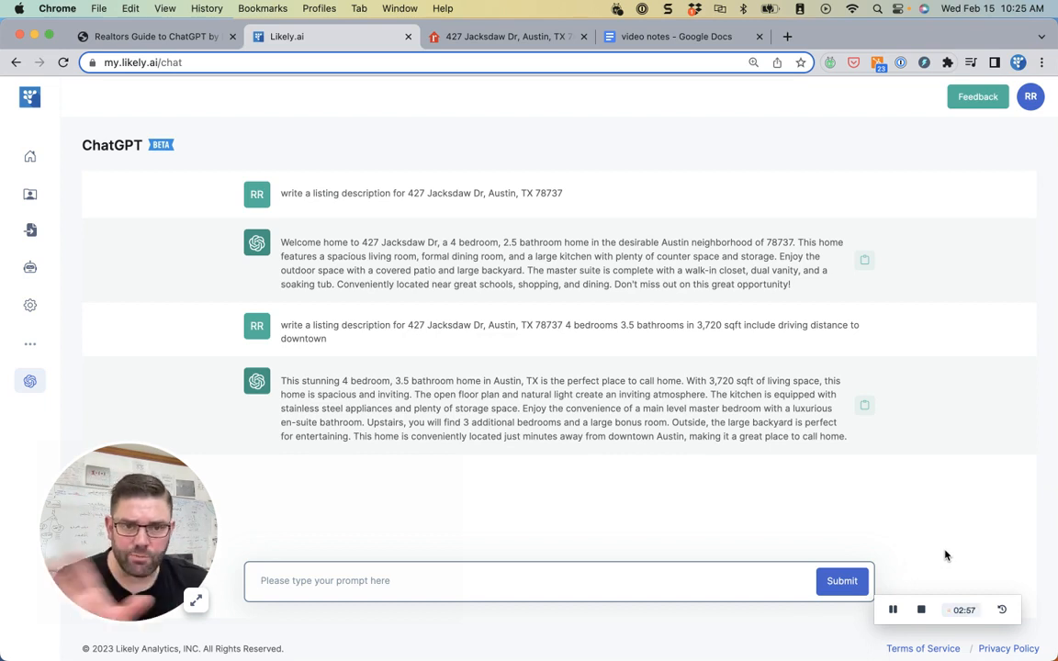
left_click(675, 41)
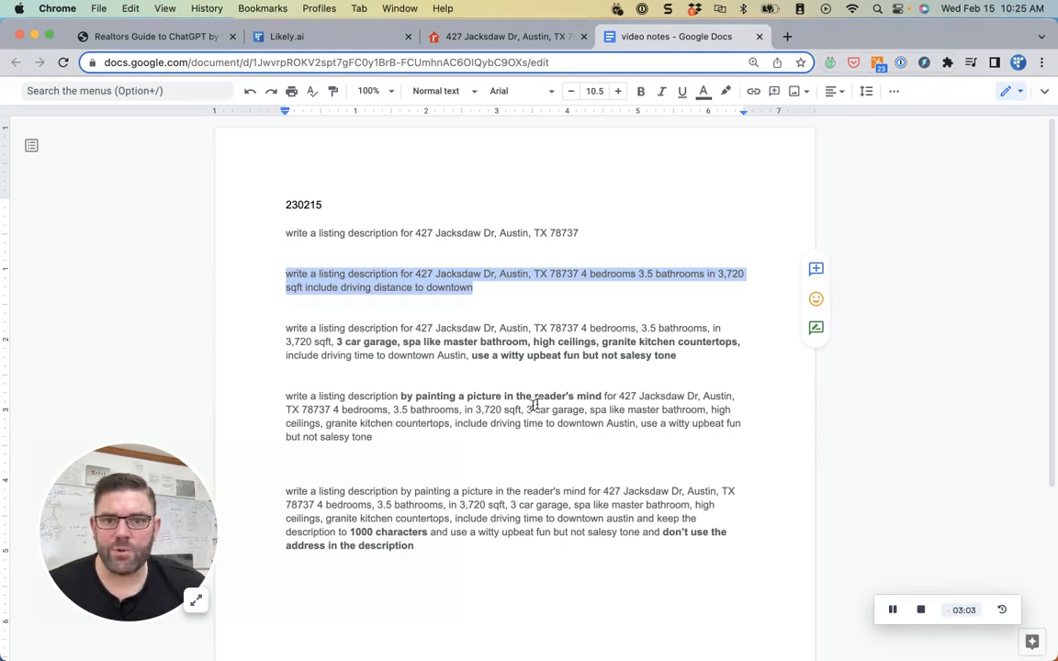
- Copy the fourth notes prompt about painting a picture in the reader's mind, witty and upbeat
left_click_drag(602, 396, 401, 396)
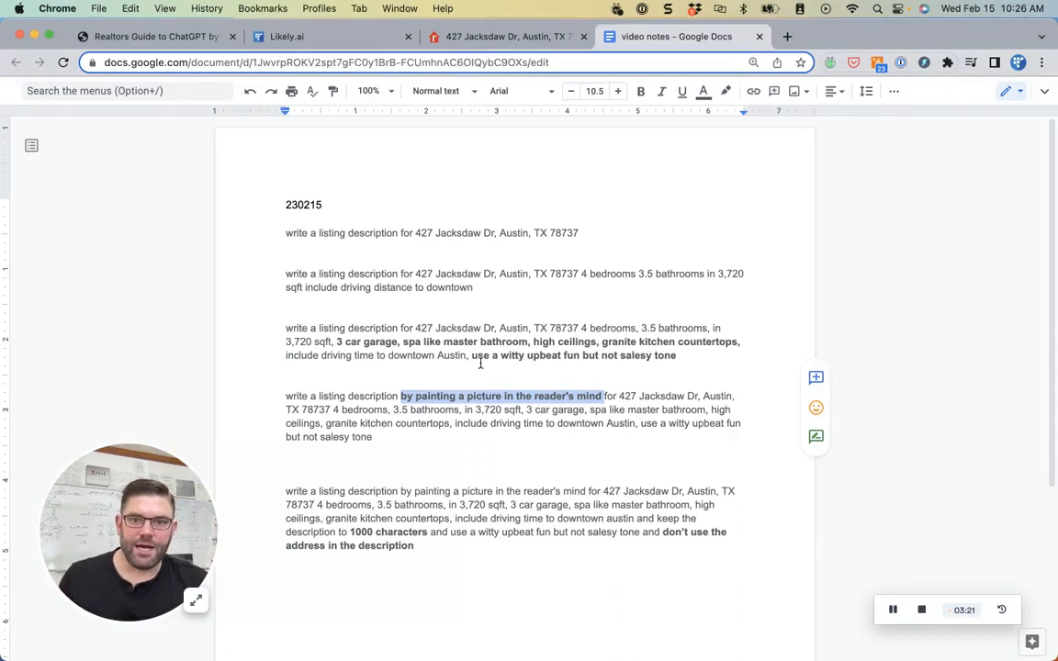
mouse_move(477, 356)
left_mouse_down()
mouse_move(675, 358)
mouse_move(698, 368)
left_mouse_up()
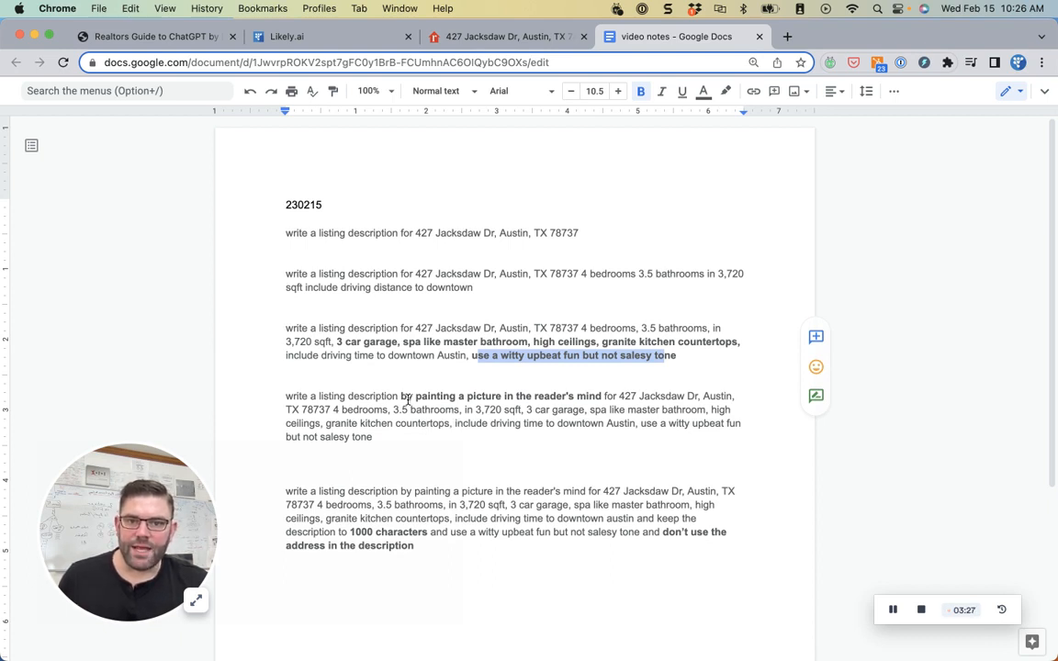
left_click_drag(402, 397, 602, 397)
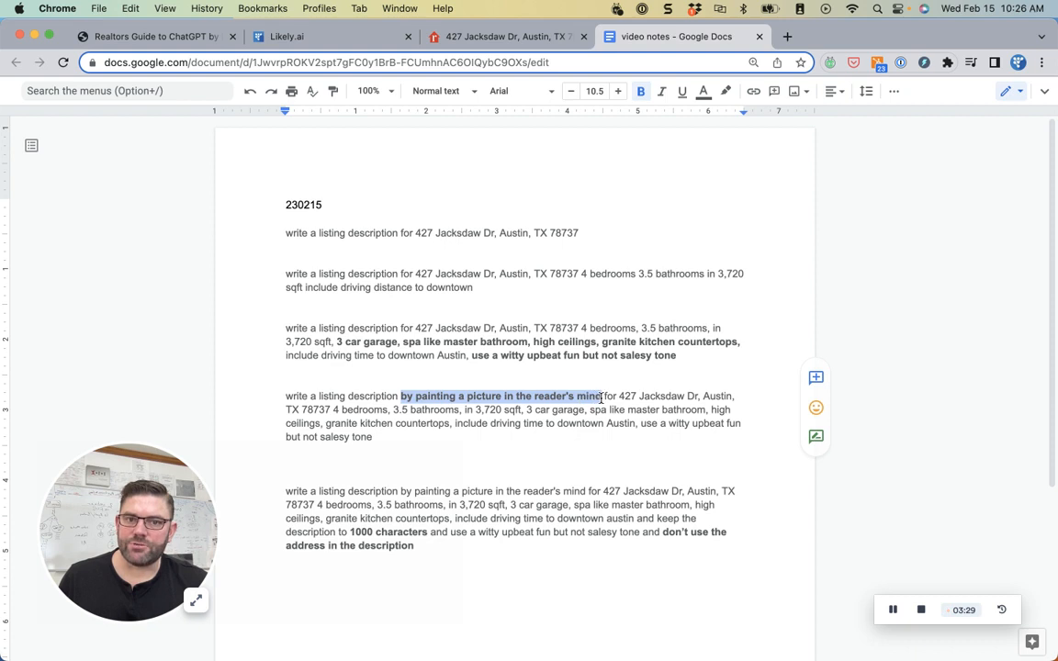
left_click(391, 439)
left_click_drag(385, 439, 272, 396)
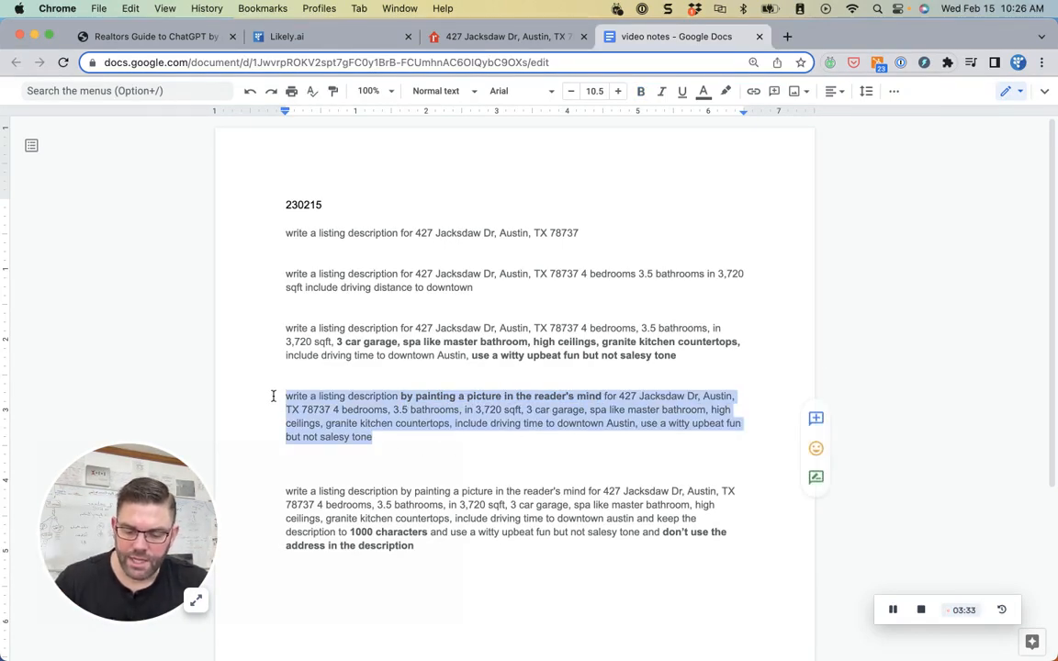
key("super+c")
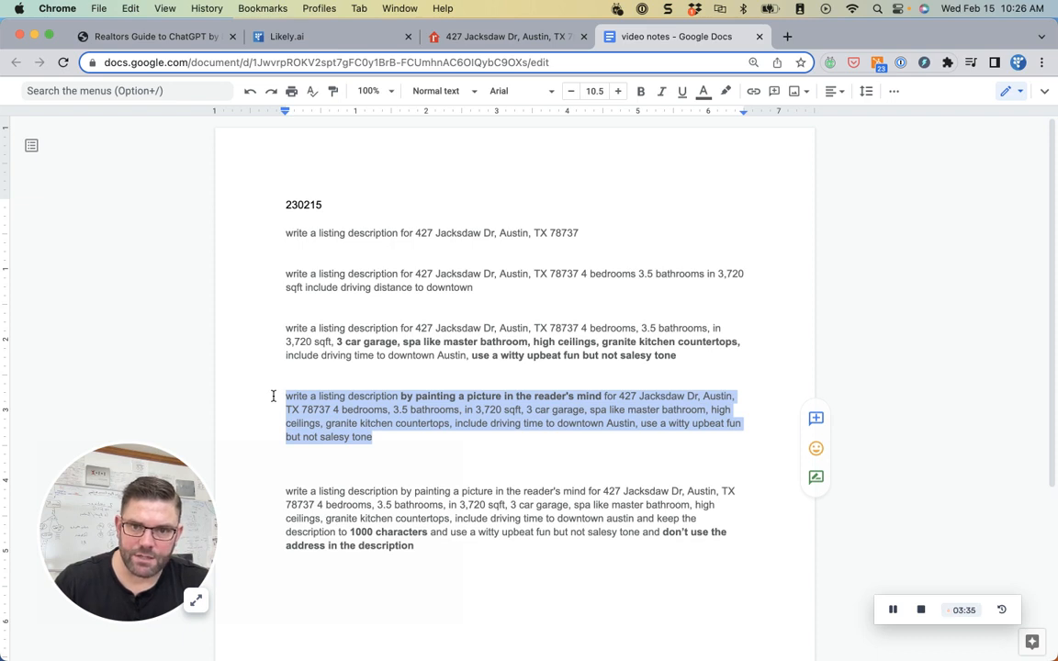
- Paste the painting-a-picture prompt, witty and upbeat but not salesy, into the Likely.ai chat and submit it
left_click(299, 37)
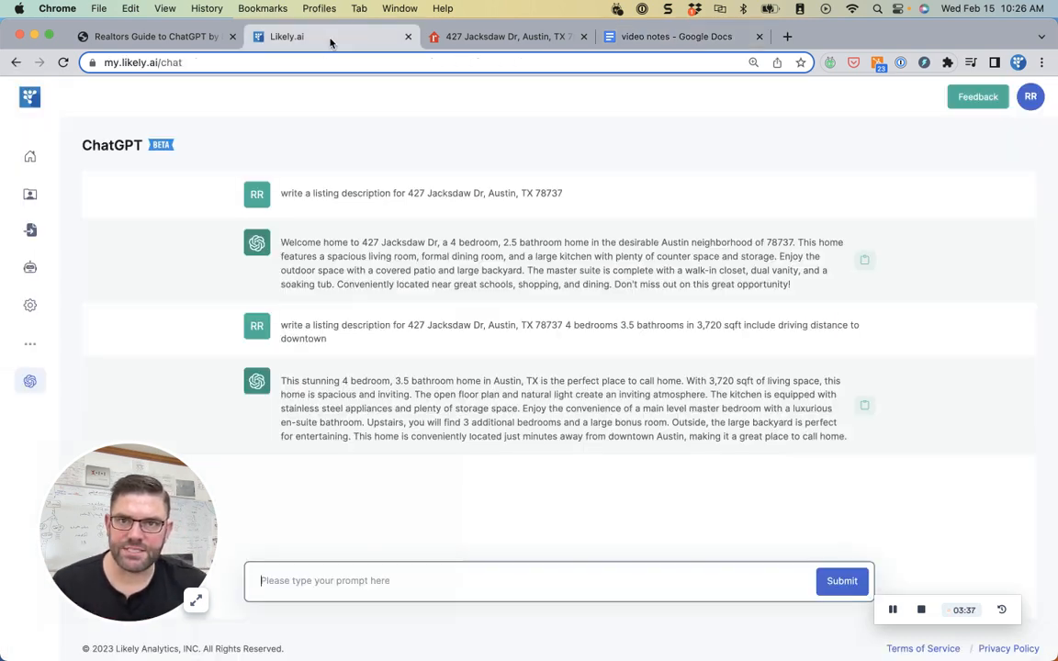
left_click(449, 594)
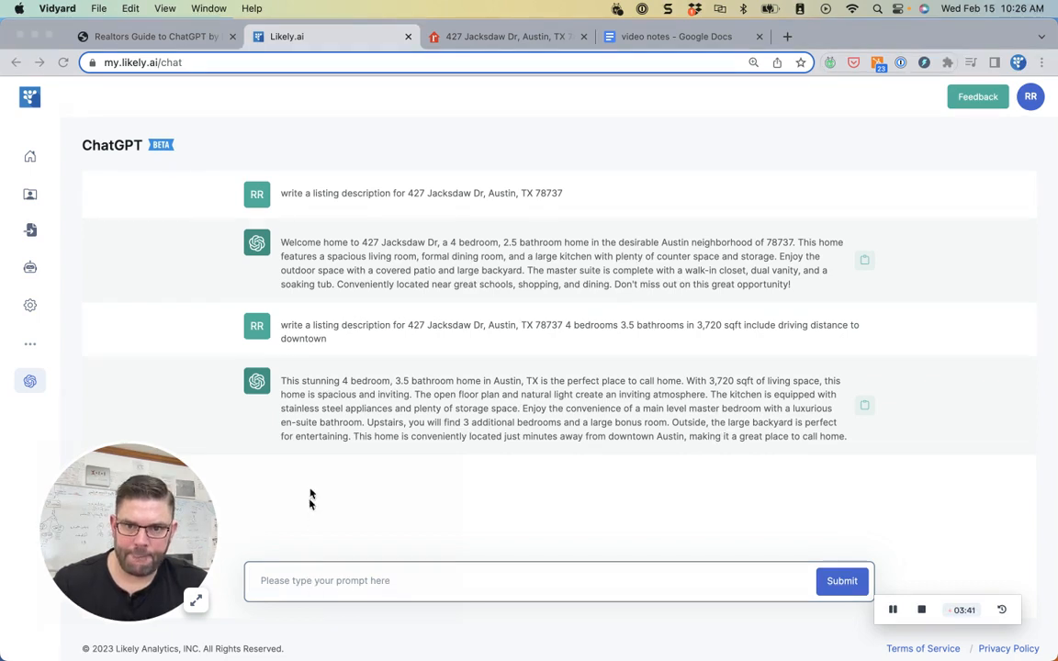
left_click(377, 38)
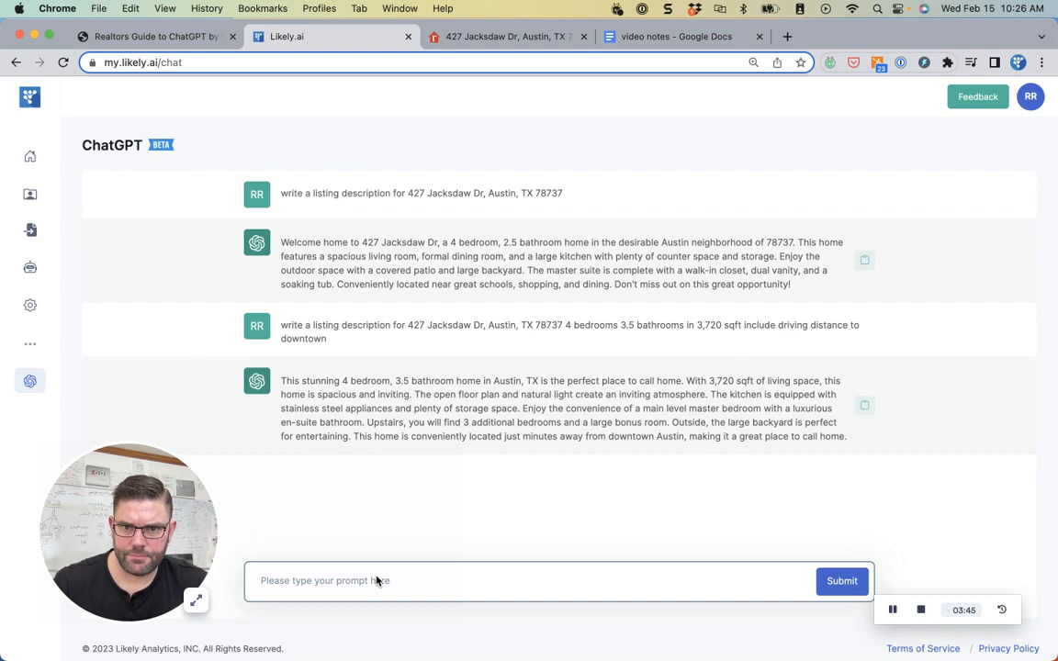
key("super+v")
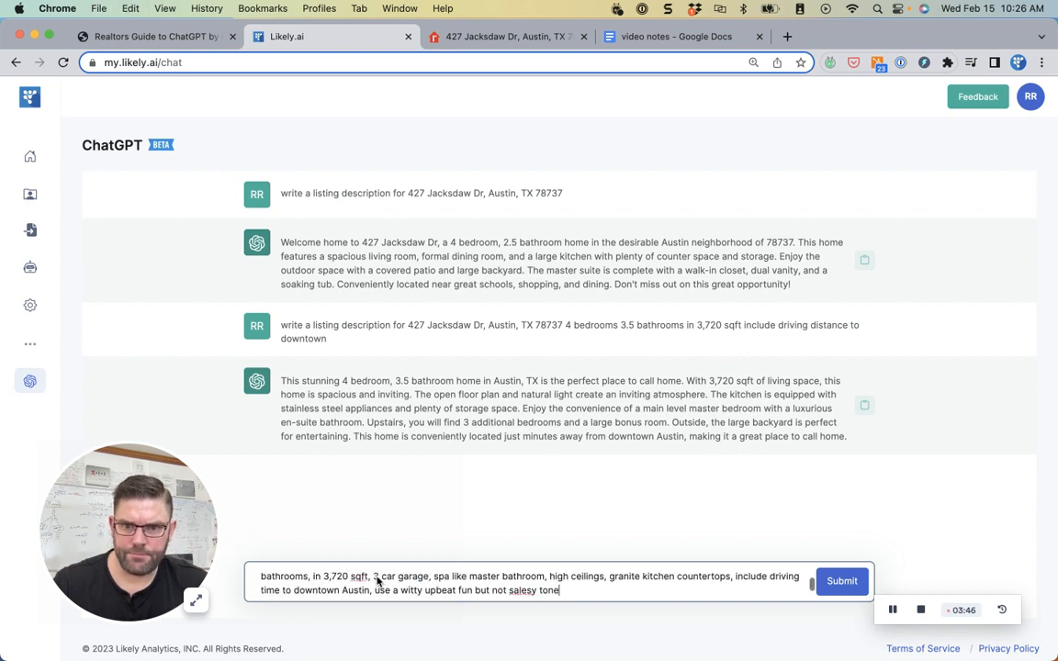
left_click(835, 580)
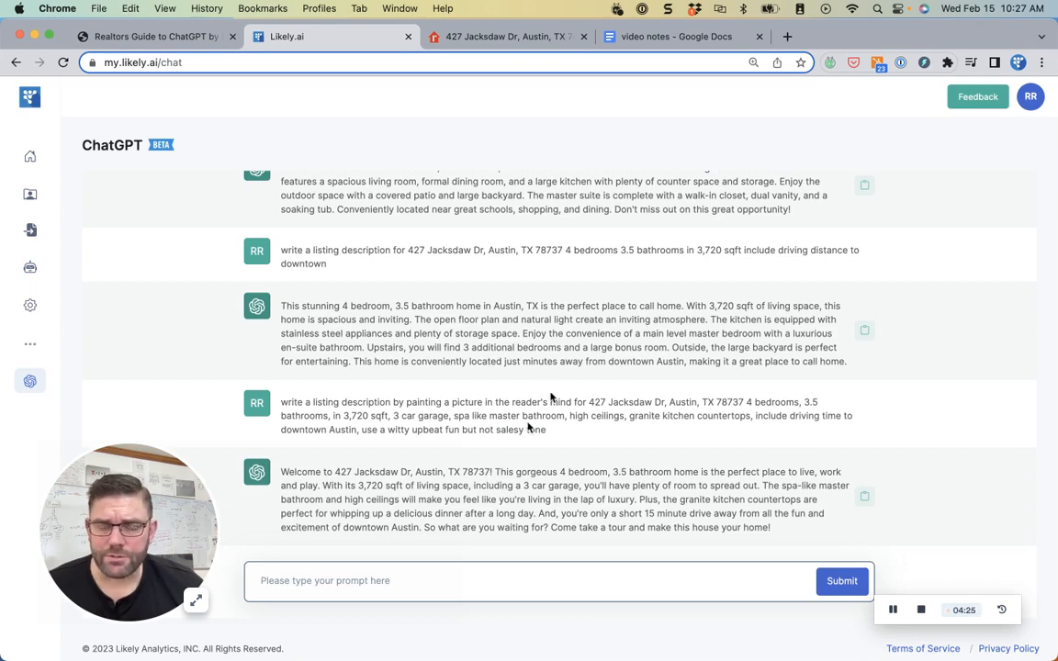
left_click(695, 39)
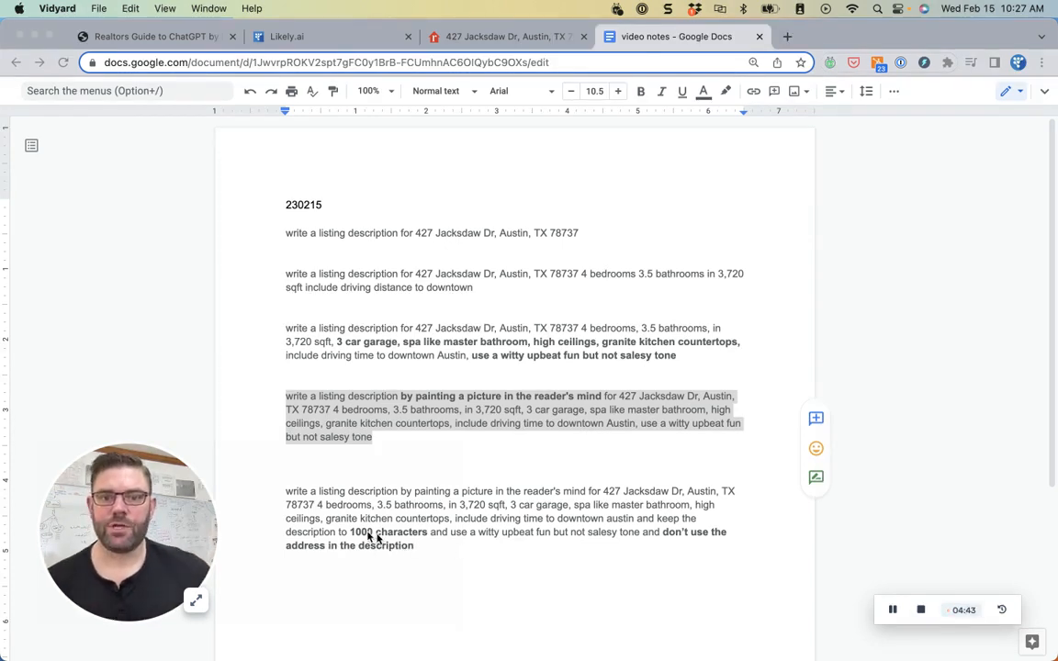
left_click(530, 37)
left_click(416, 553)
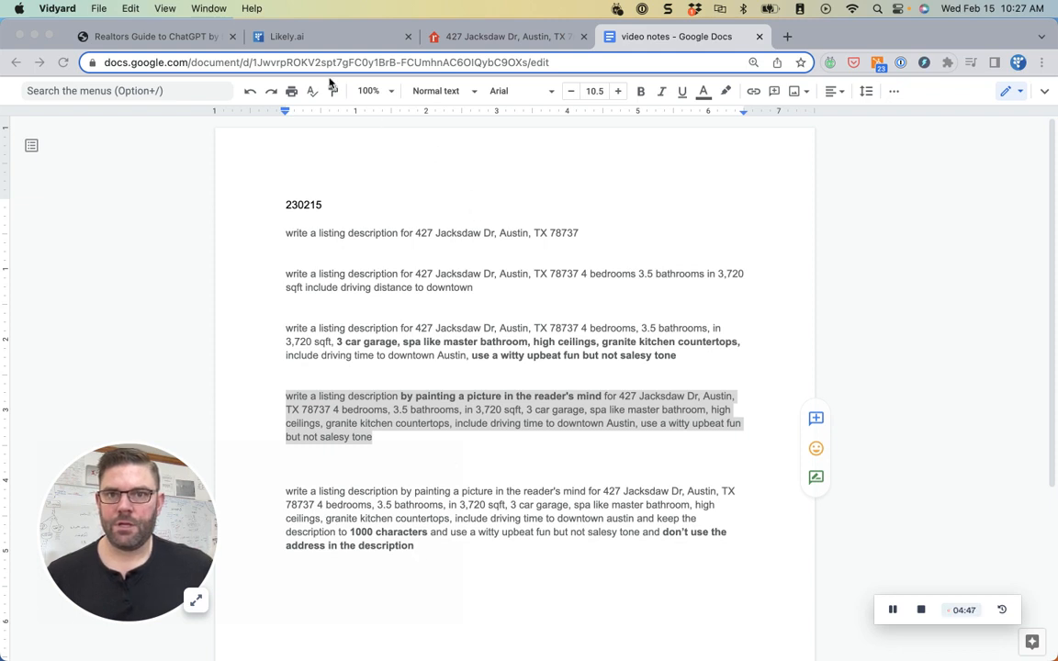
left_click(290, 41)
left_click(370, 580)
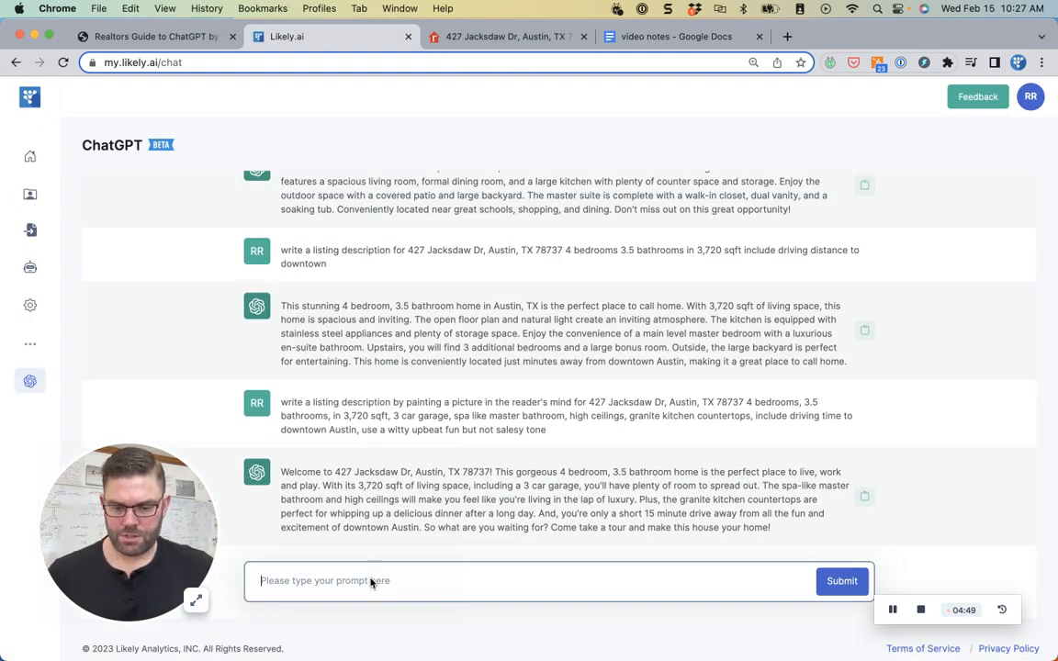
- Resend the prompt with 'dont use the address in the description and limit to 1000 characters' added
key("super+v")
type("don")
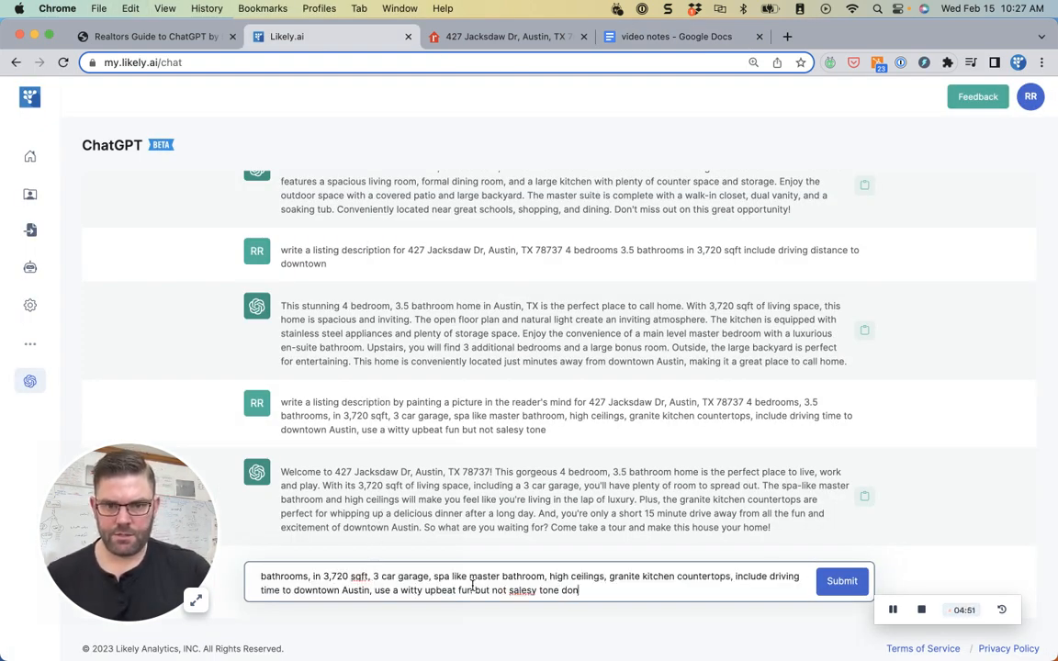
type("t use the address in the des")
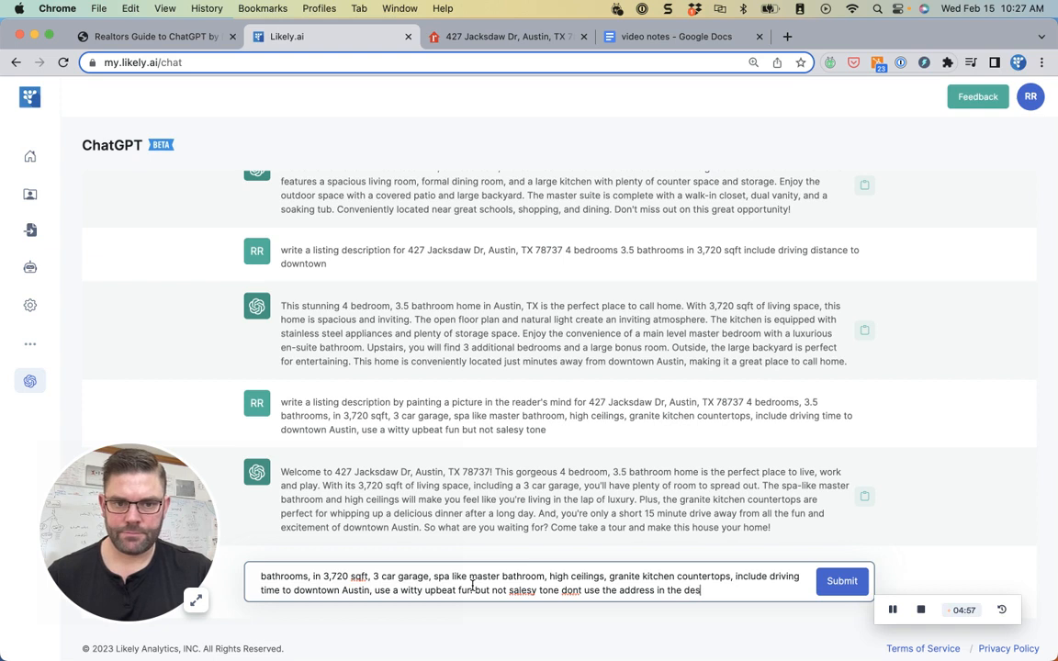
type("cription and ")
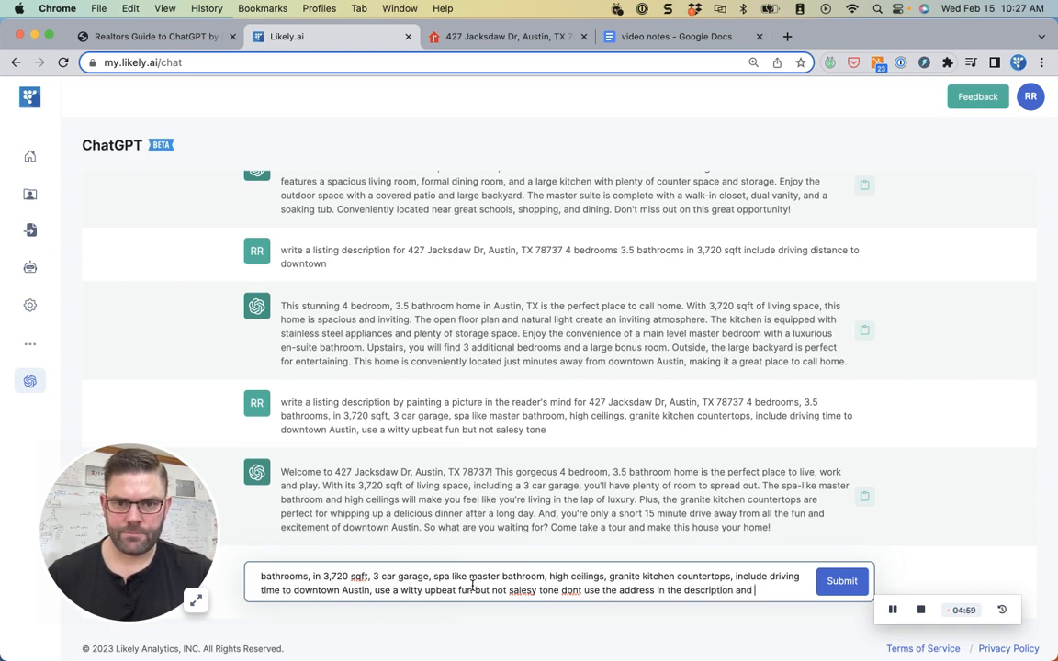
type("limit to ")
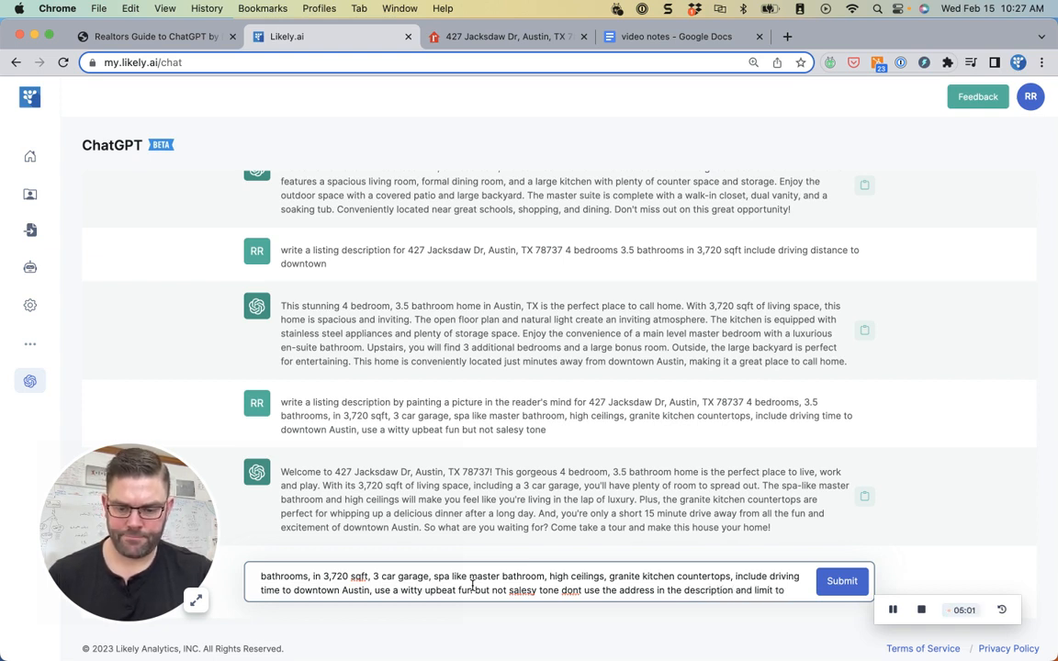
type("1000 characters")
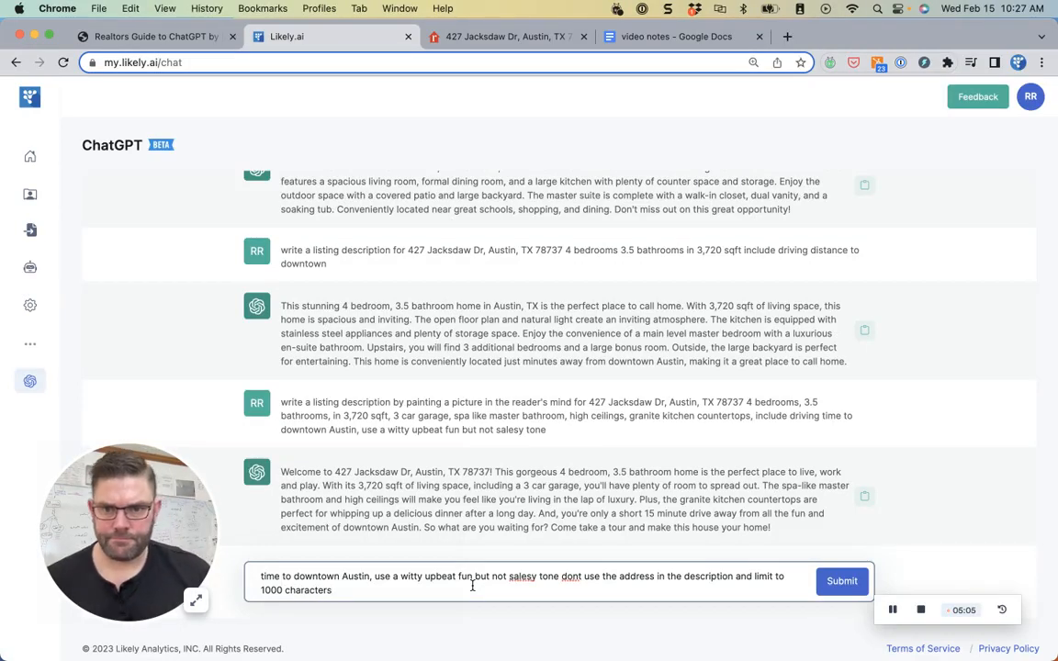
left_click(842, 582)
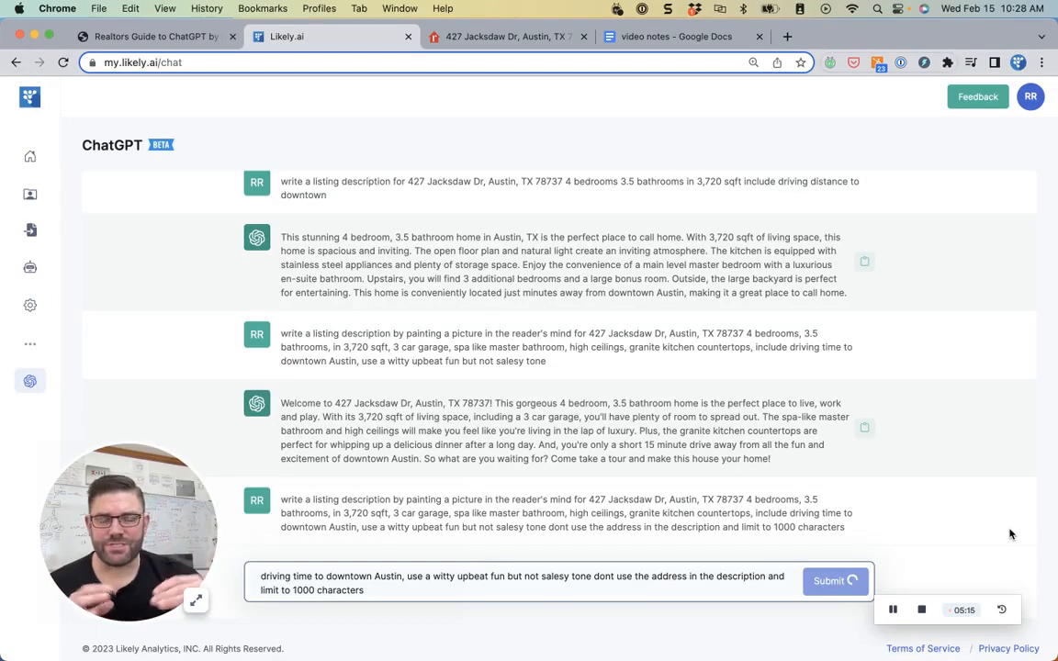
left_click(468, 37)
scroll(275, 229, "up", 15)
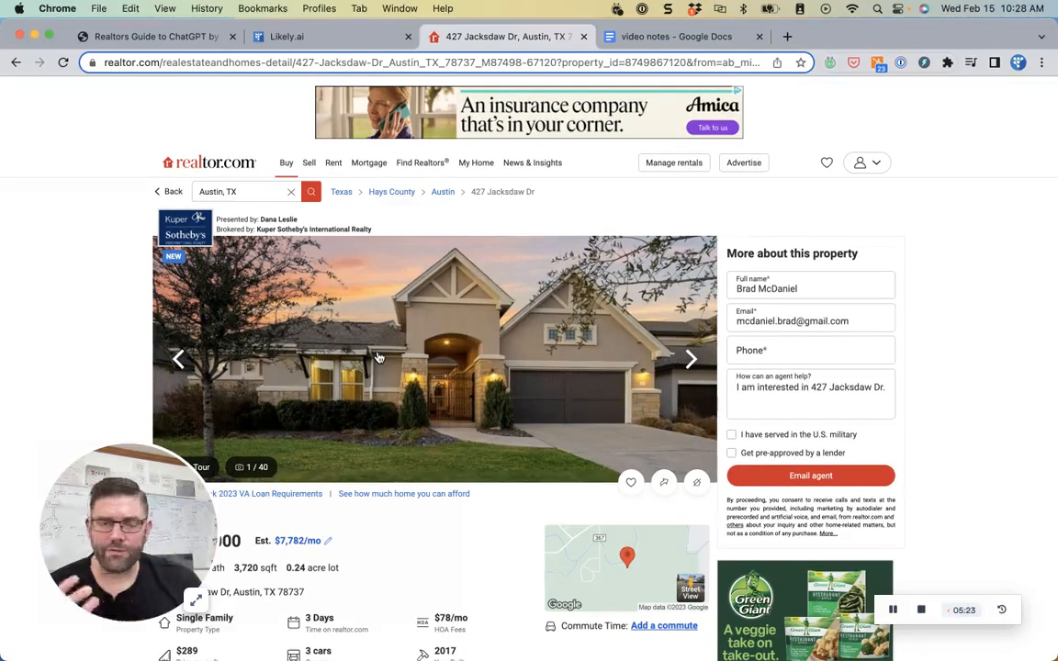
left_click(328, 41)
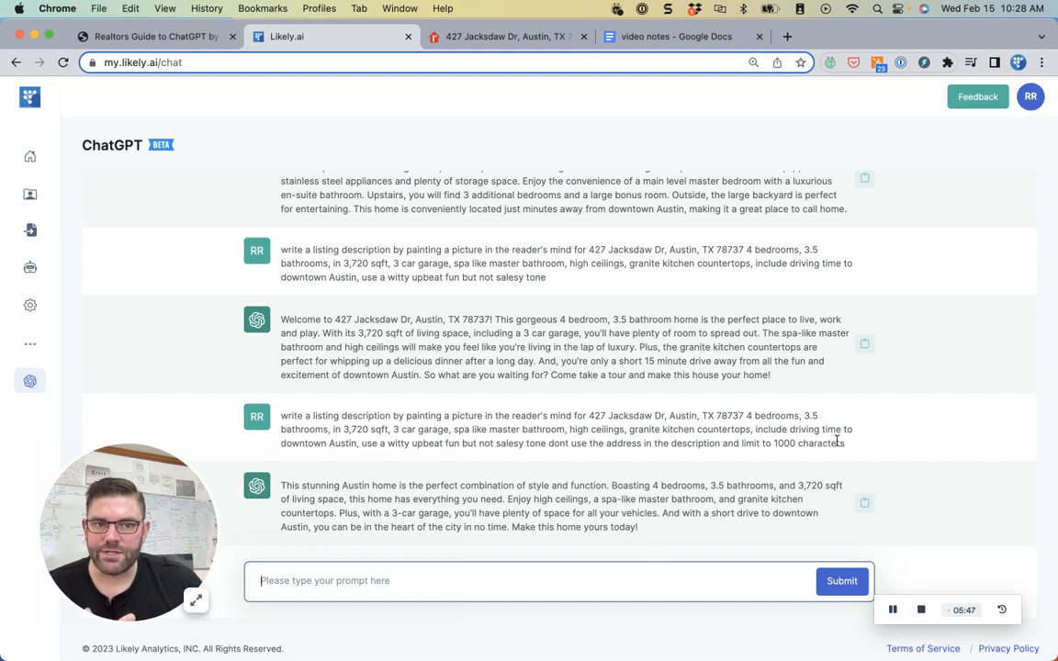
left_click_drag(848, 447, 281, 413)
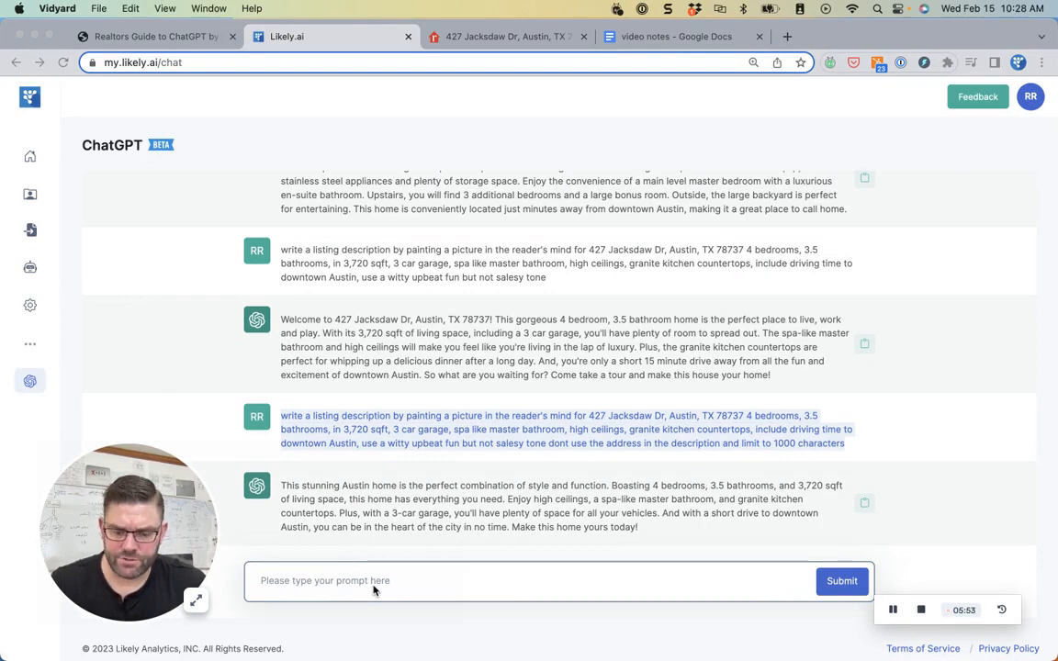
left_click(589, 497)
left_click(588, 495)
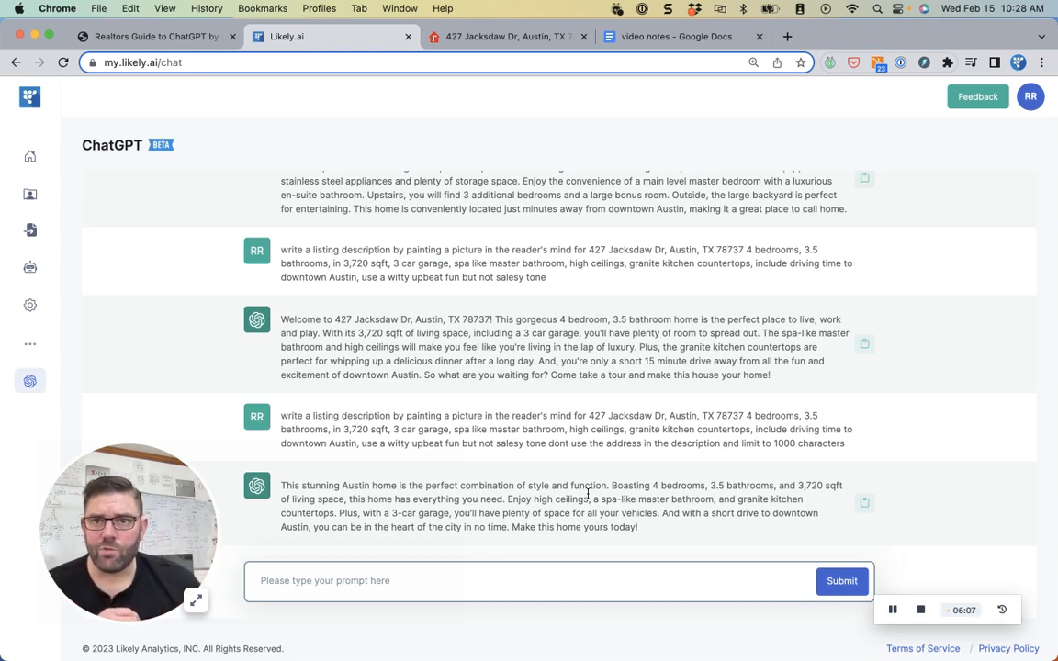
left_click(190, 37)
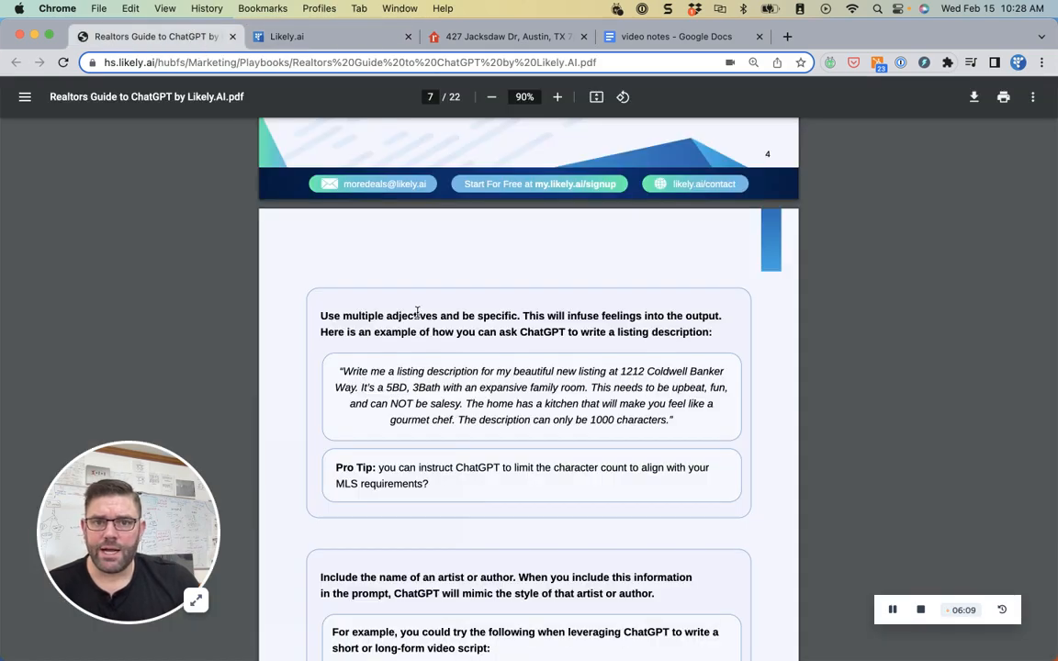
- Scroll the Realtors Guide to ChatGPT PDF to the tip on limiting descriptions to 1000 characters
scroll(416, 312, "up", 20)
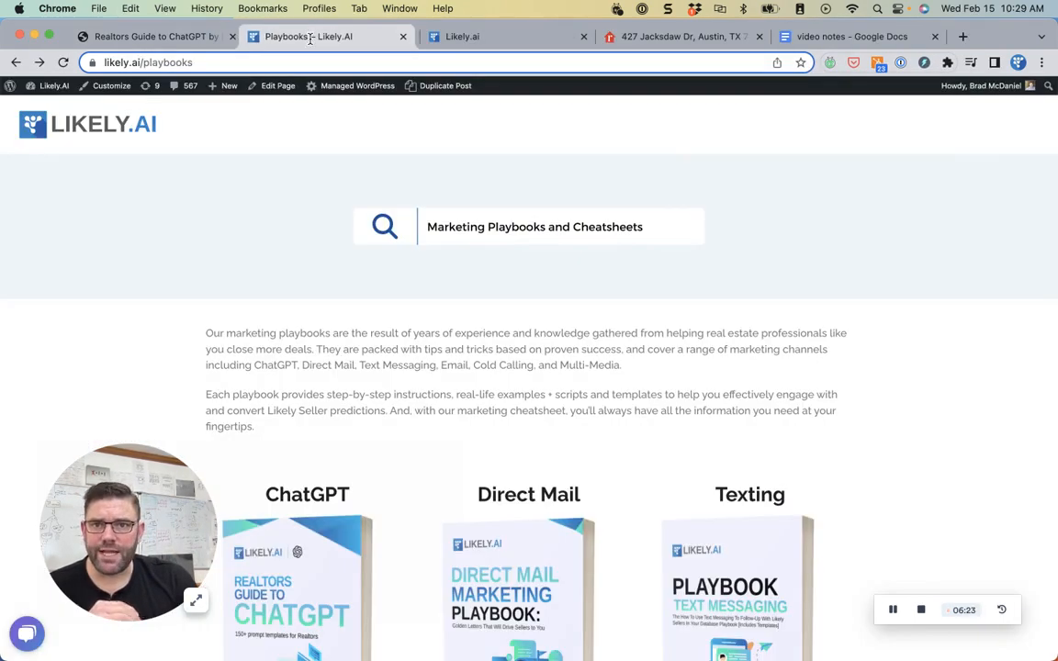
scroll(879, 435, "down", 5)
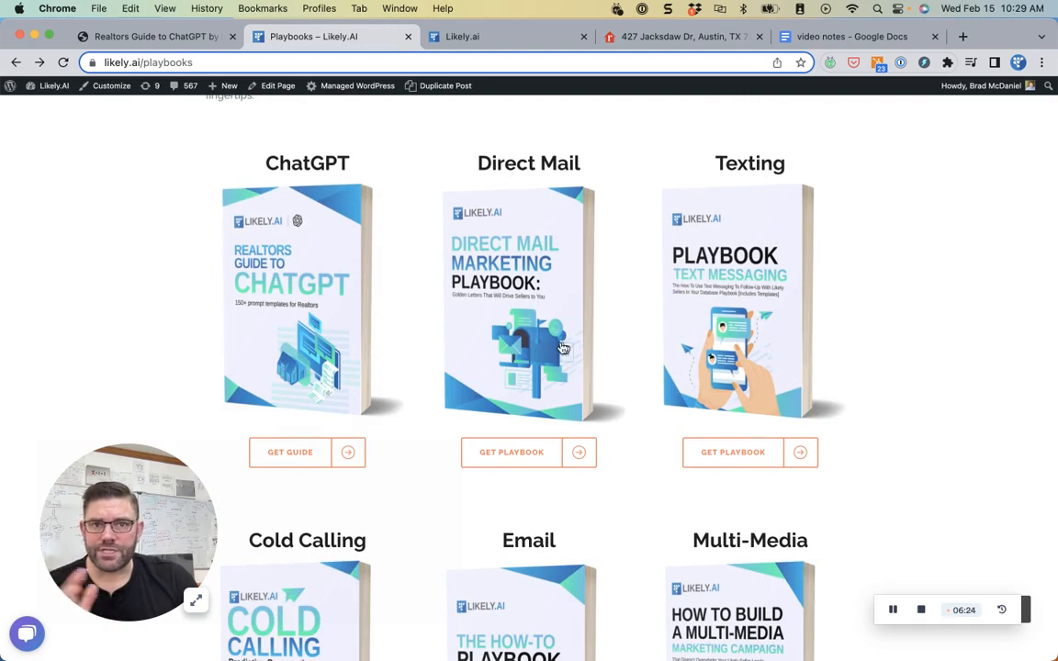
scroll(870, 318, "down", 5)
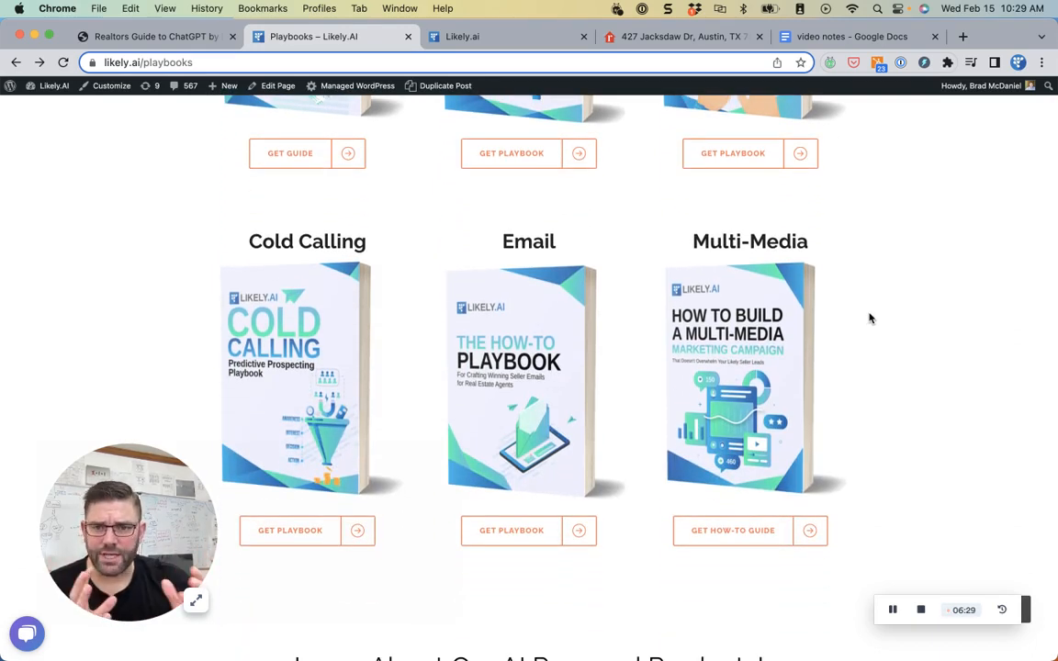
scroll(869, 319, "up", 5)
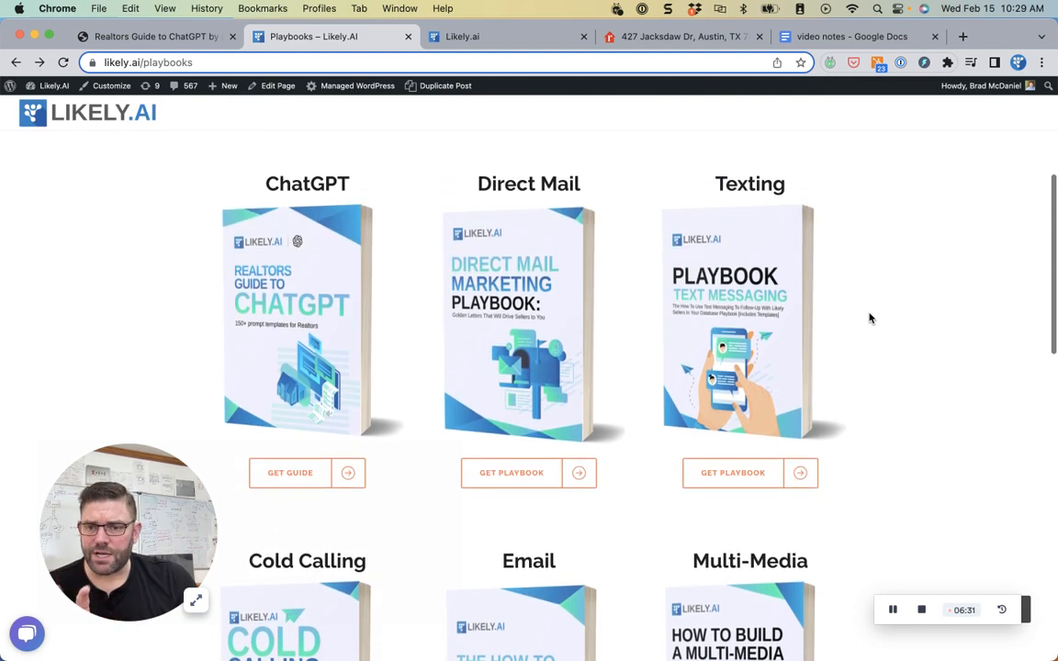